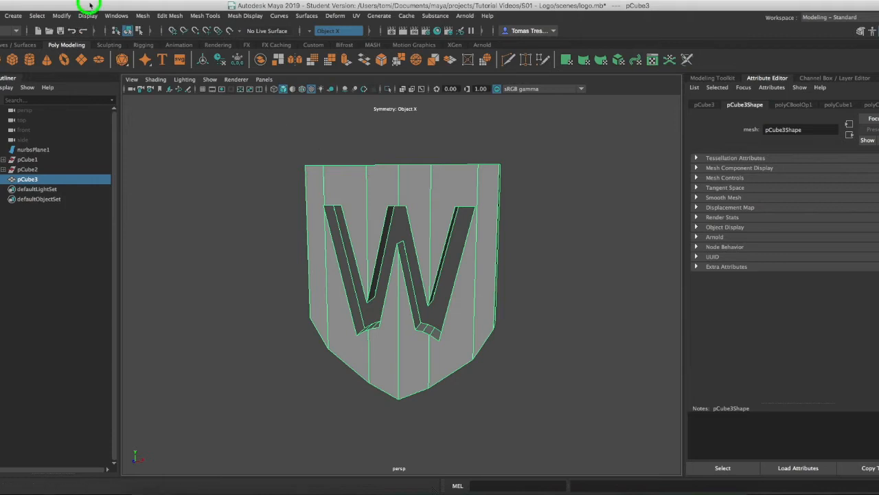
# - Save the logo scene as a new incremented version and accept the student version notice
pyautogui.click(2, 15)
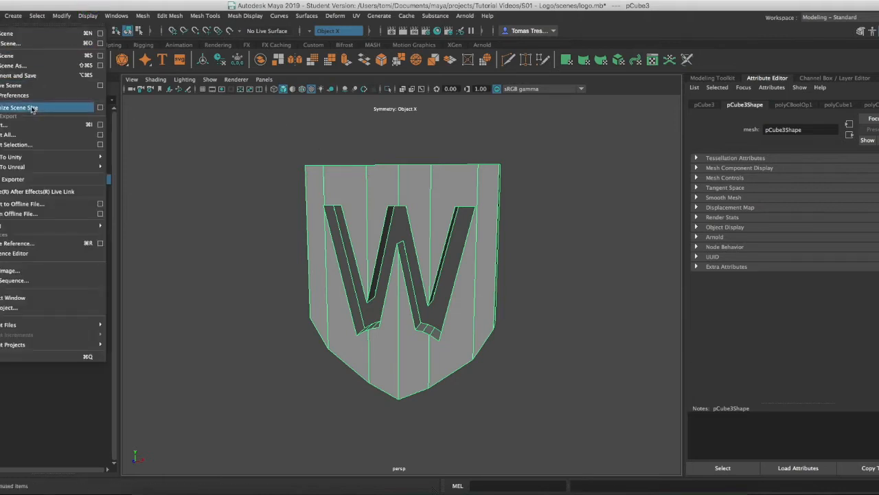
pyautogui.click(35, 75)
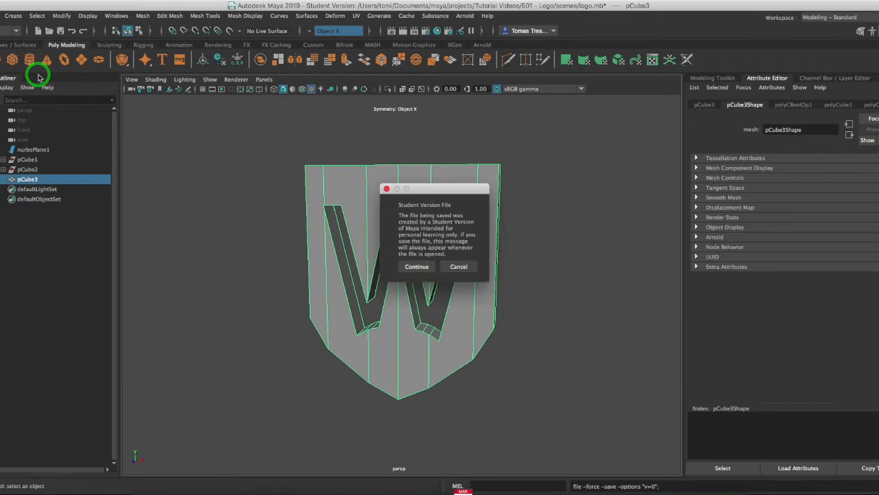
pyautogui.click(418, 267)
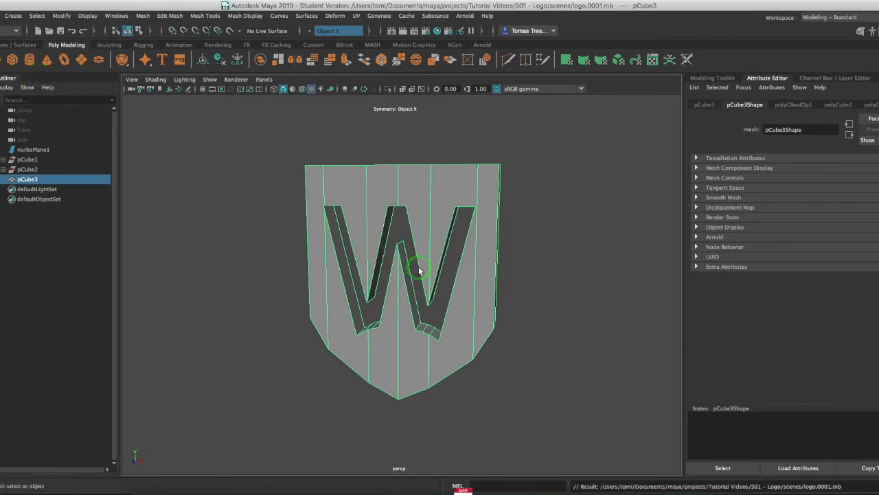
# - Assign a new Blinn material to the shield mesh pCube3
pyautogui.click(470, 190)
pyautogui.moveTo(452, 189); pyautogui.dragTo(469, 440, button='right')
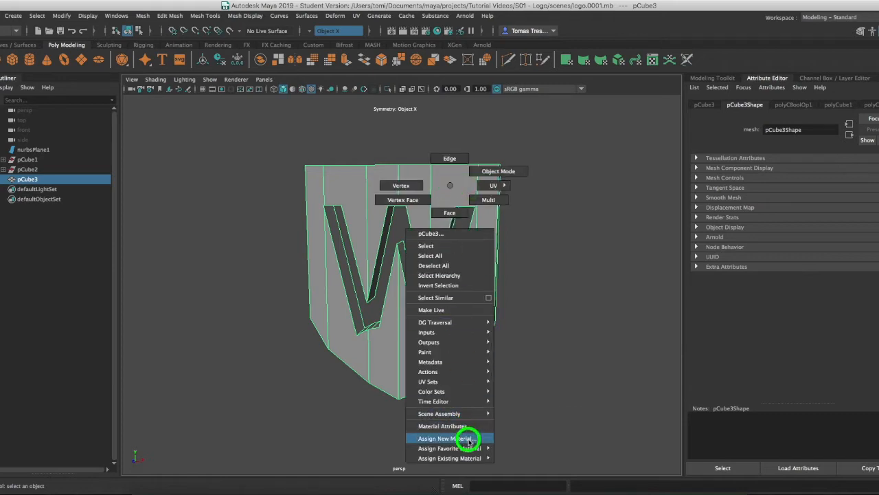
pyautogui.moveTo(469, 440); pyautogui.dragTo(468, 442, button='right')
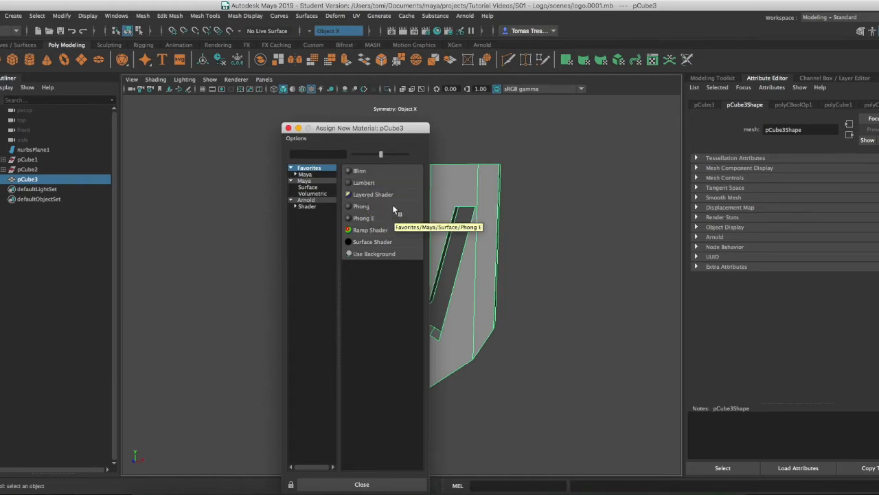
pyautogui.click(361, 171)
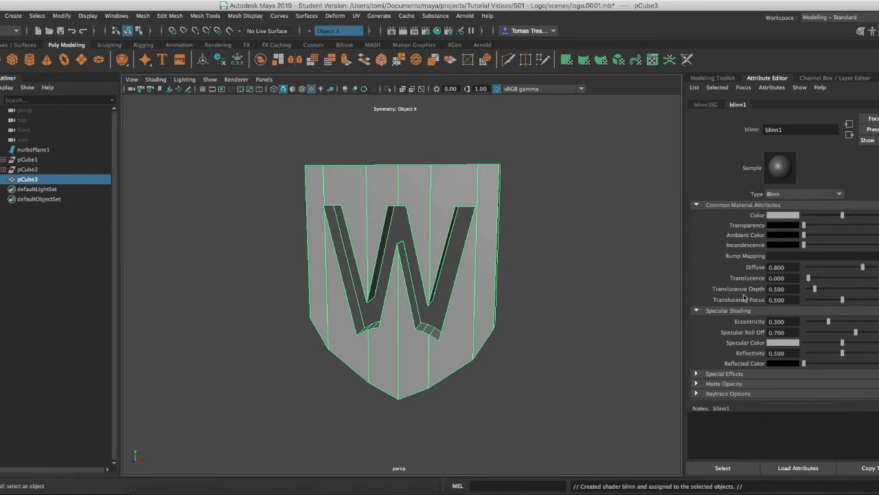
# - Show the ReferenceLogo layer and move the shield about -0.877 cm along X to uncover the reference image's red
pyautogui.click(834, 78)
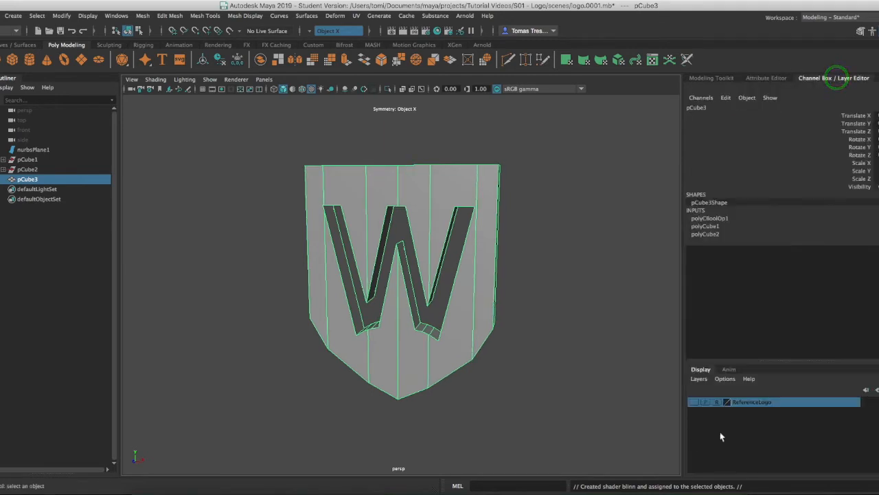
pyautogui.click(694, 403)
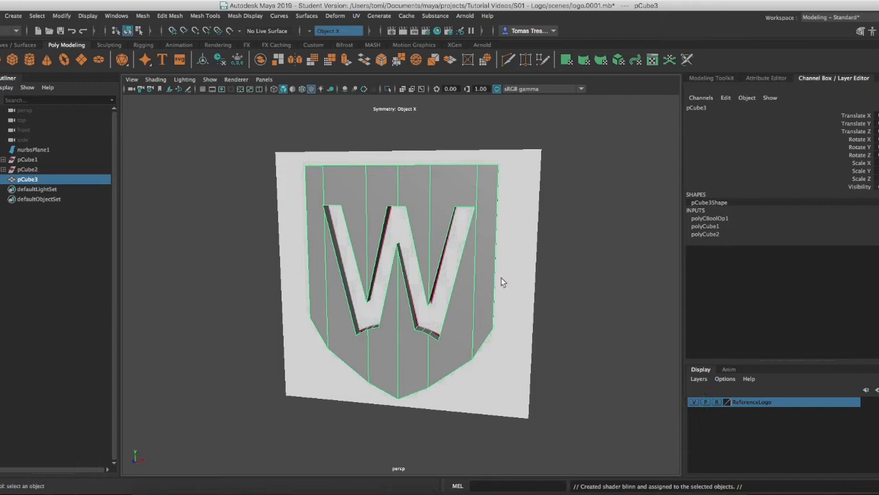
pyautogui.press('w')
pyautogui.moveTo(447, 284); pyautogui.dragTo(432, 284)
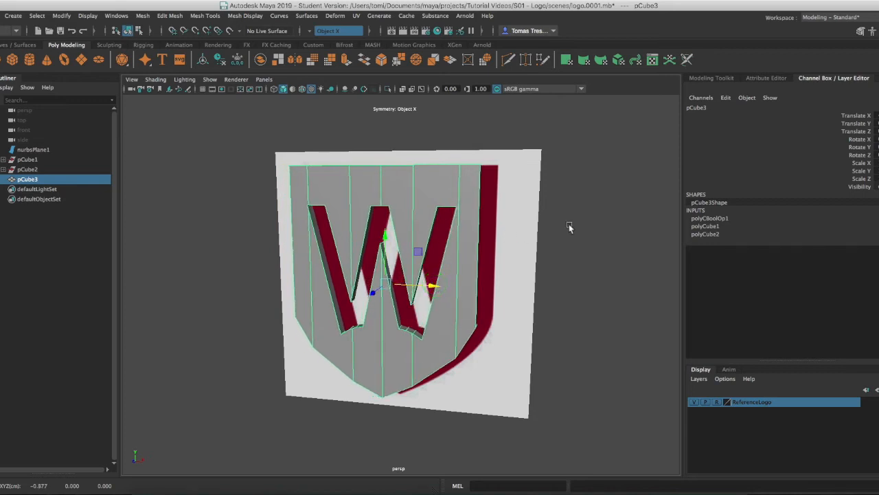
pyautogui.click(454, 182)
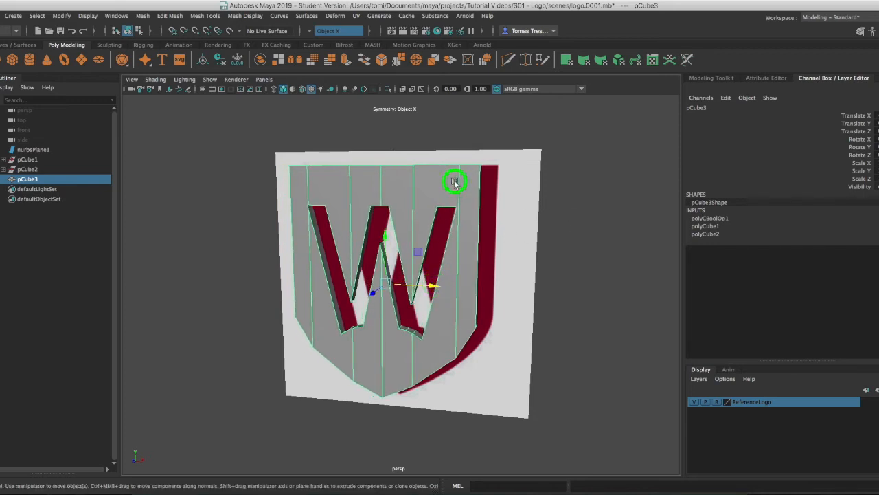
# - Set the shield's Blinn color to the dark red sampled from the reference image, and hide the ReferenceLogo layer
pyautogui.click(767, 78)
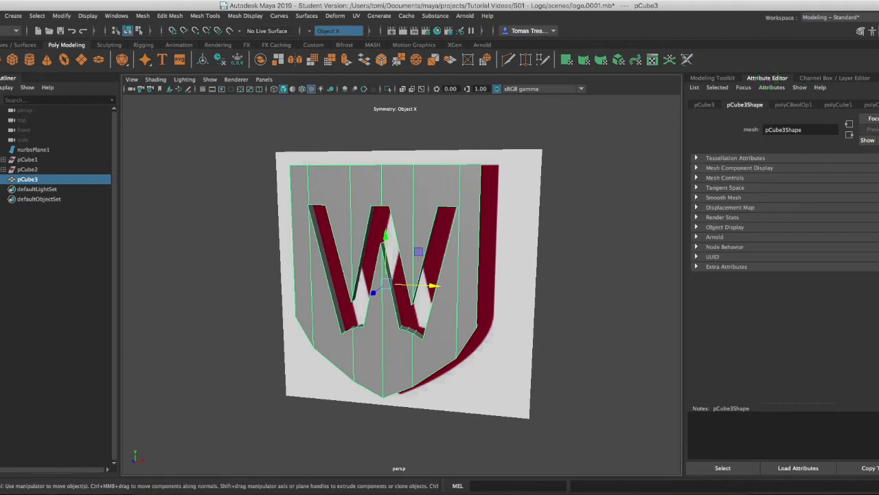
pyautogui.click(874, 105)
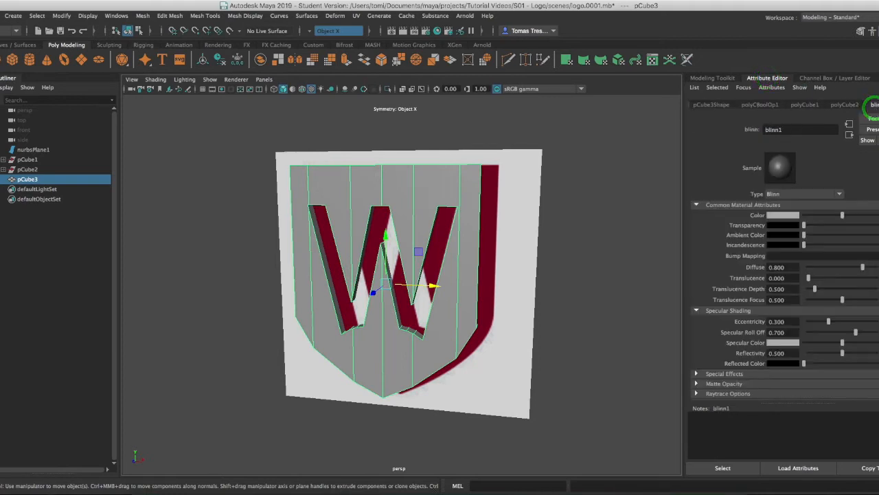
pyautogui.click(779, 216)
pyautogui.click(722, 190)
pyautogui.click(488, 205)
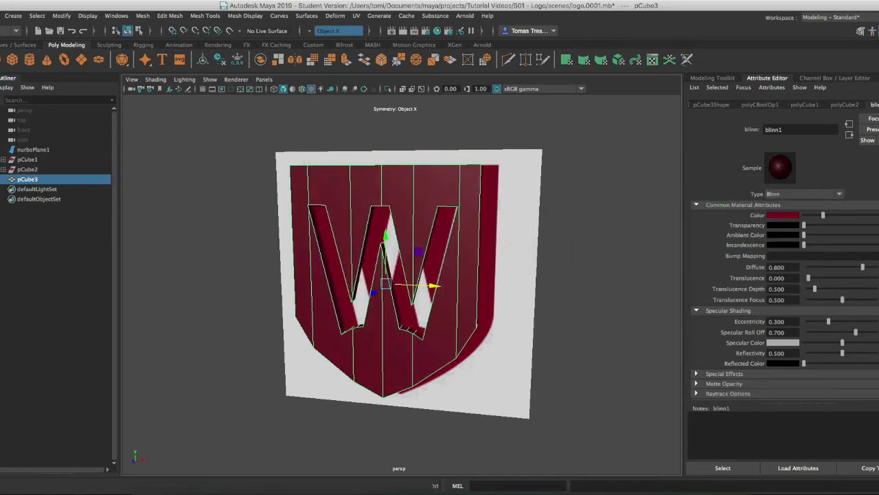
pyautogui.click(844, 78)
pyautogui.click(694, 402)
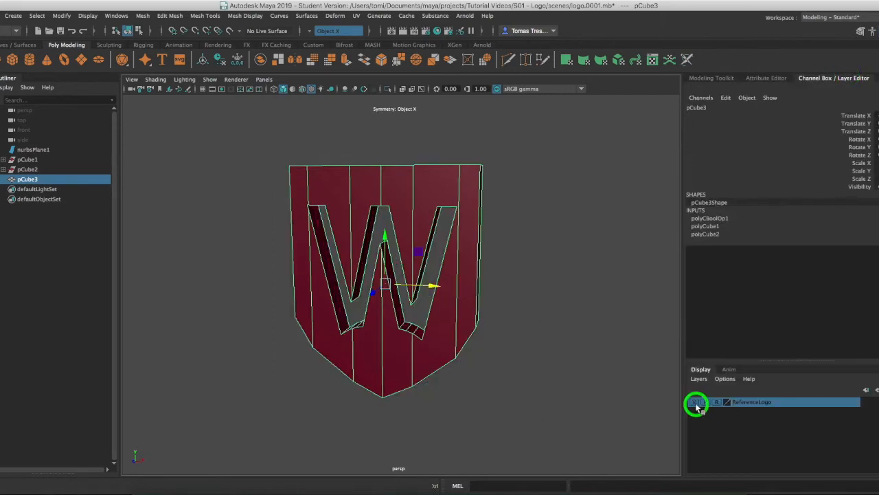
# - Render the current frame, switch the renderer to Maya Hardware 2.0 and render the shield again
pyautogui.moveTo(561, 292)
pyautogui.keyDown('alt'); pyautogui.mouseDown()
pyautogui.moveTo(538, 286)
pyautogui.moveTo(554, 268)
pyautogui.moveTo(555, 292)
pyautogui.mouseUp(); pyautogui.keyUp('alt')
pyautogui.click(403, 30)
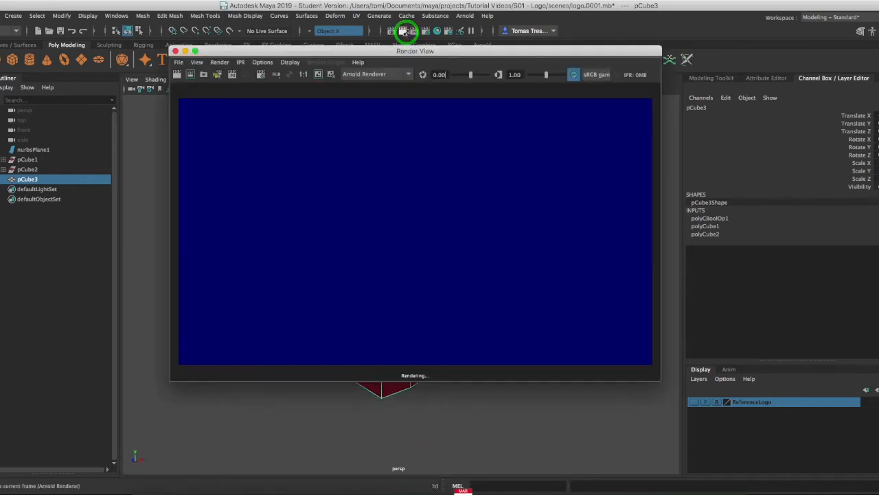
pyautogui.click(408, 74)
pyautogui.click(383, 96)
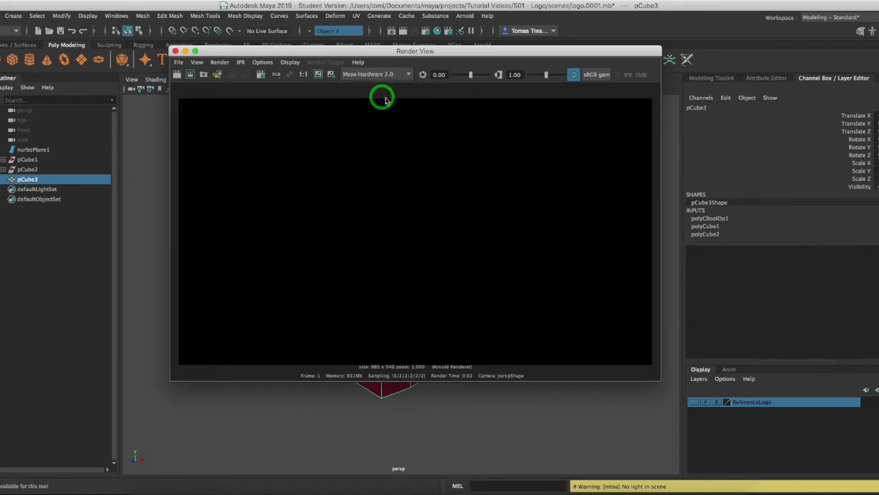
pyautogui.click(177, 74)
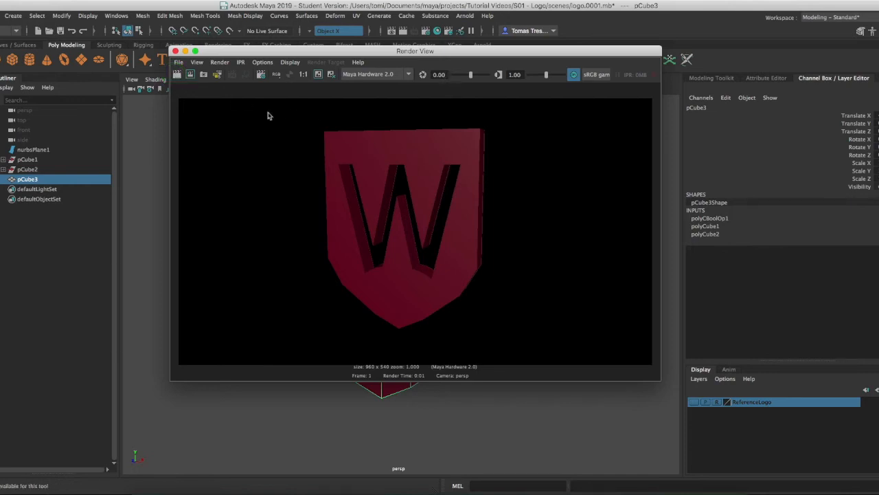
pyautogui.click(176, 51)
pyautogui.moveTo(175, 52); pyautogui.dragTo(312, 202)
pyautogui.click(383, 75)
pyautogui.click(383, 75)
# - Review the image size and default light options in the render settings, and close the settings and render windows
pyautogui.click(267, 63)
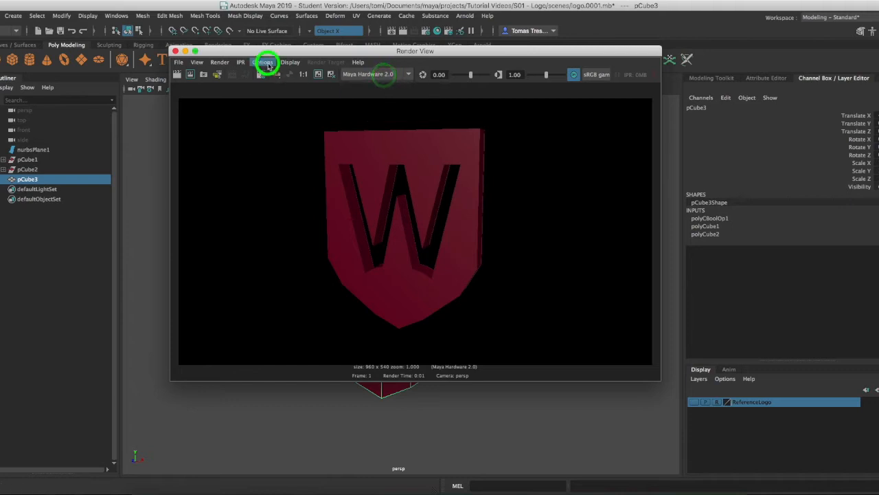
pyautogui.click(282, 78)
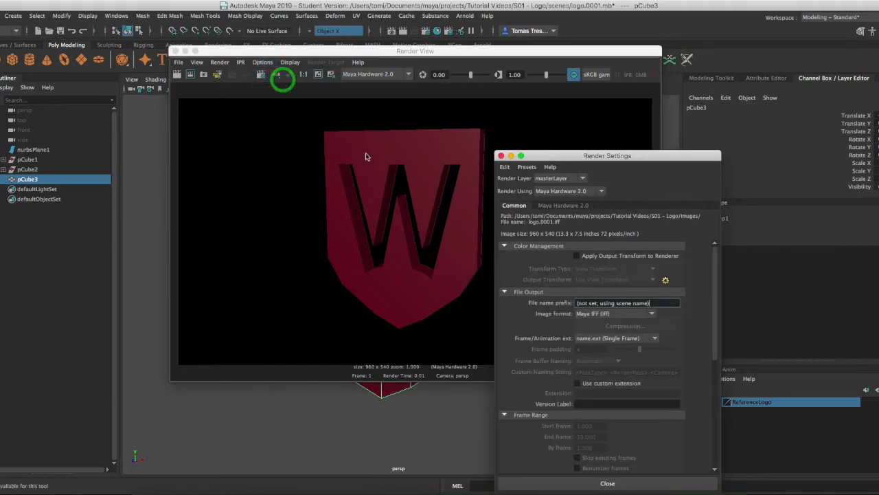
pyautogui.moveTo(629, 160); pyautogui.dragTo(582, 99)
pyautogui.scroll(-5, 540, 302)
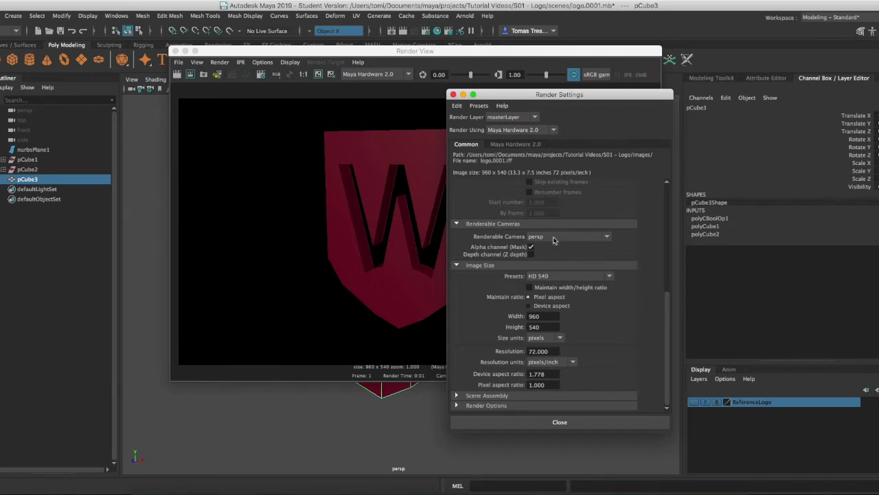
pyautogui.click(456, 405)
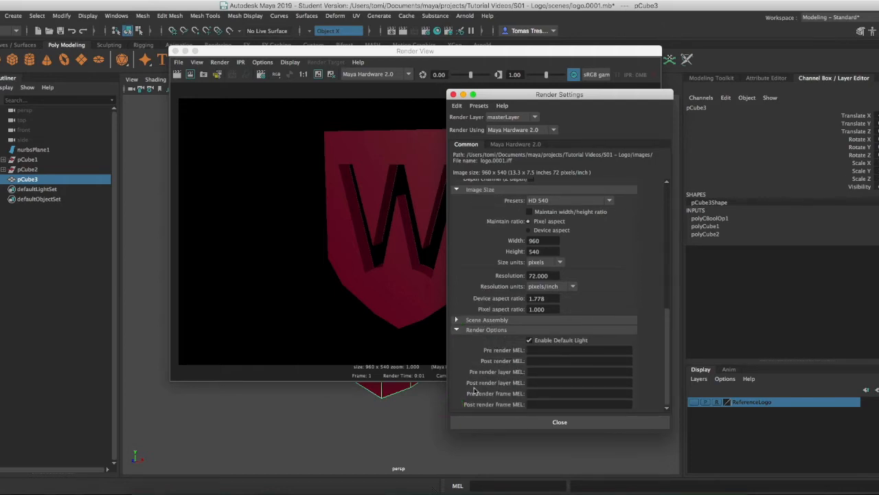
pyautogui.scroll(10, 474, 390)
pyautogui.scroll(3, 474, 391)
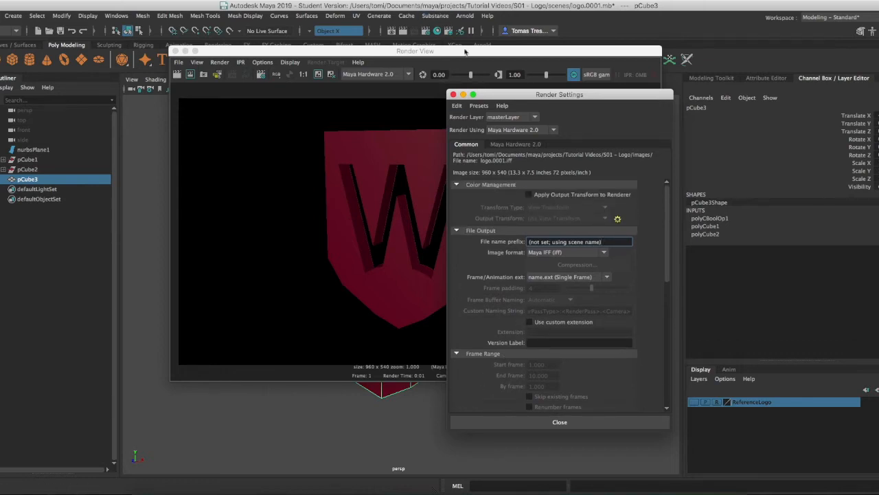
pyautogui.click(453, 94)
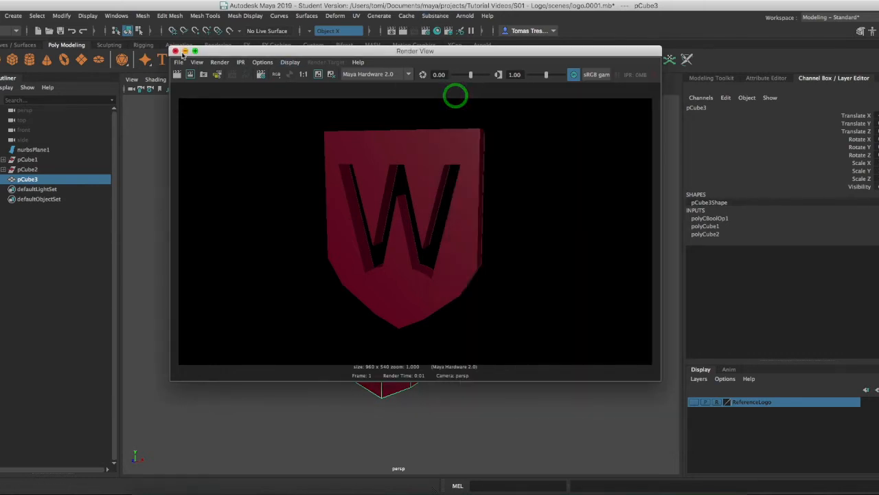
pyautogui.click(176, 52)
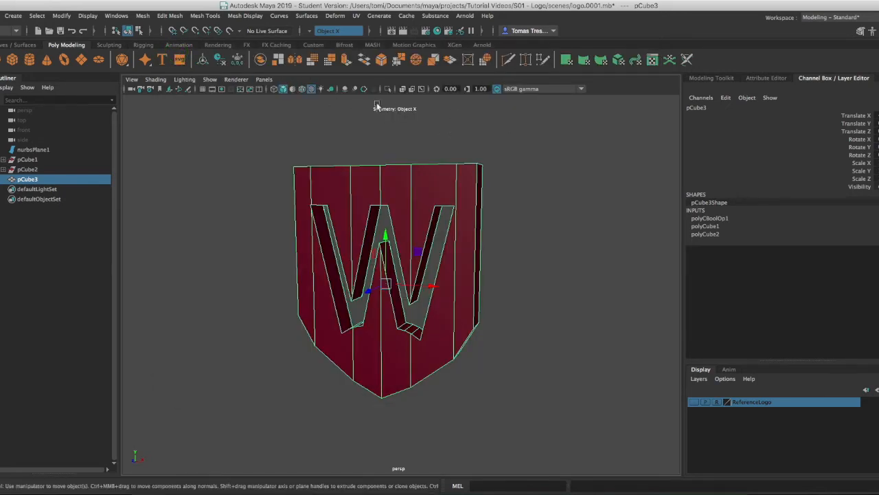
# - Set the persp camera's environment background color to white
pyautogui.click(132, 79)
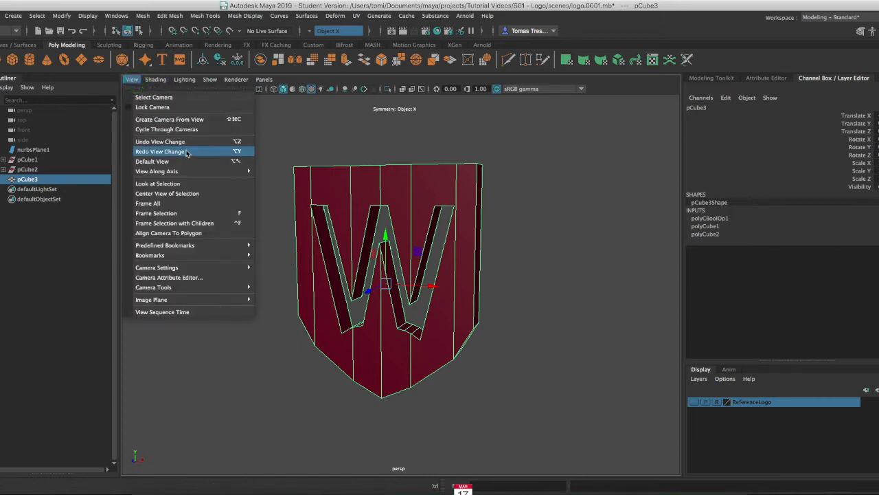
pyautogui.click(169, 96)
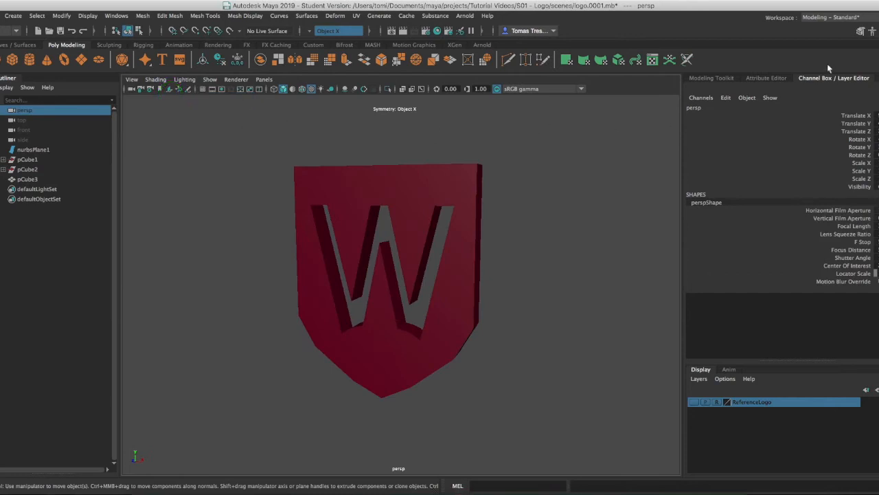
pyautogui.click(754, 78)
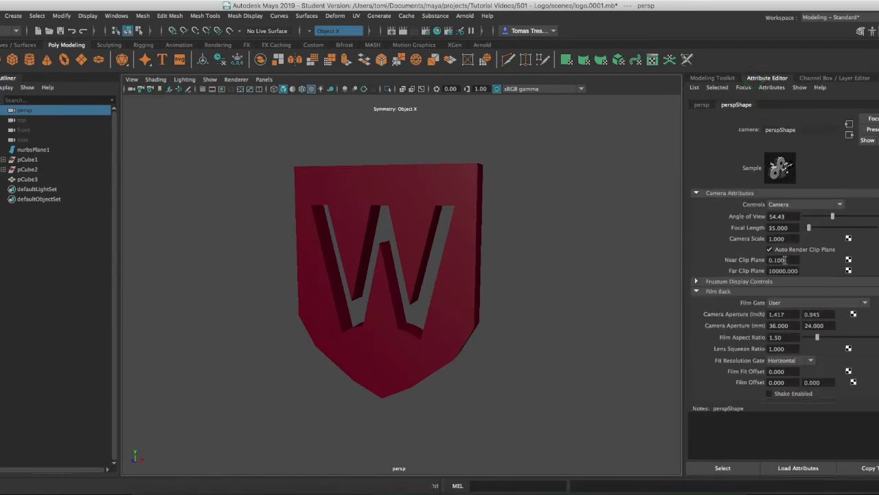
pyautogui.scroll(-10, 714, 382)
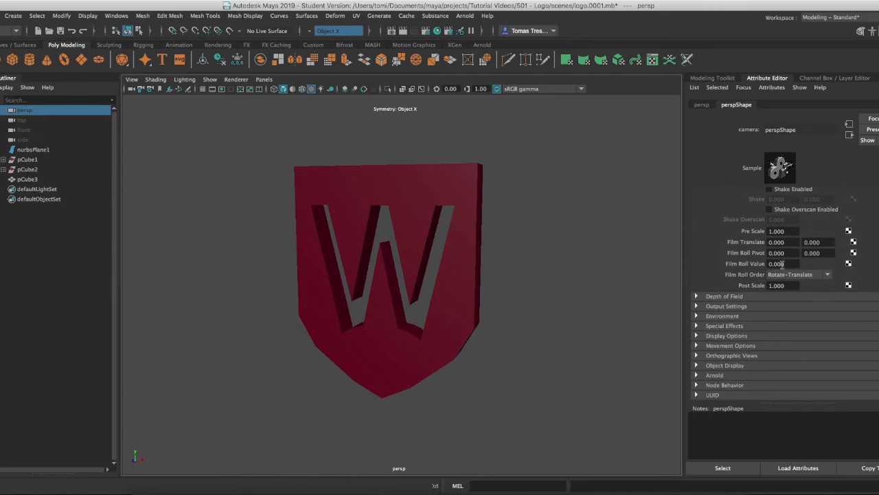
pyautogui.click(696, 305)
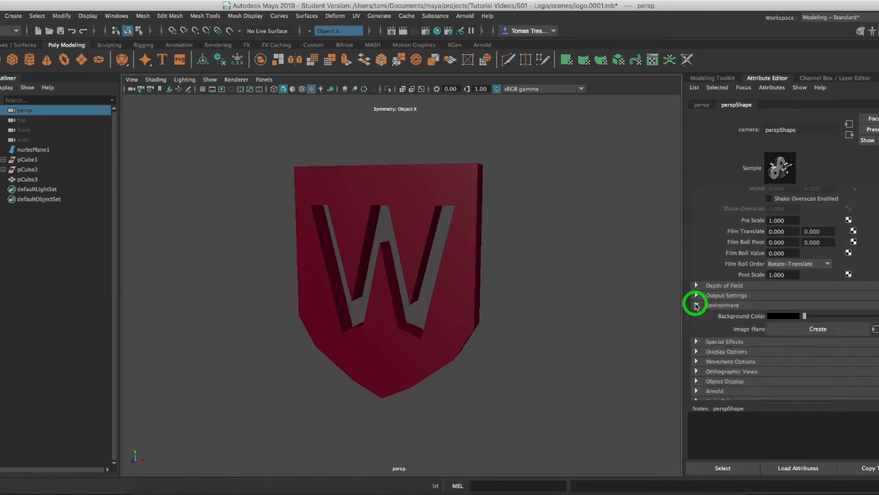
pyautogui.click(781, 315)
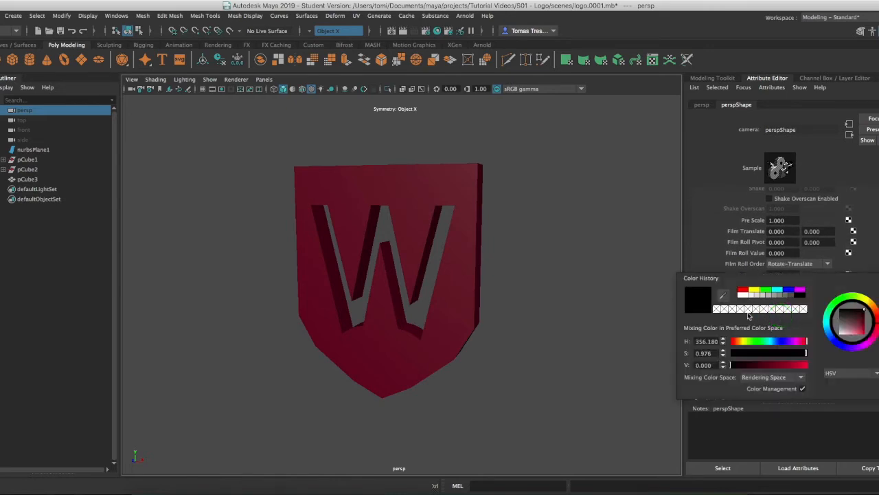
pyautogui.press('Escape')
pyautogui.click(865, 316)
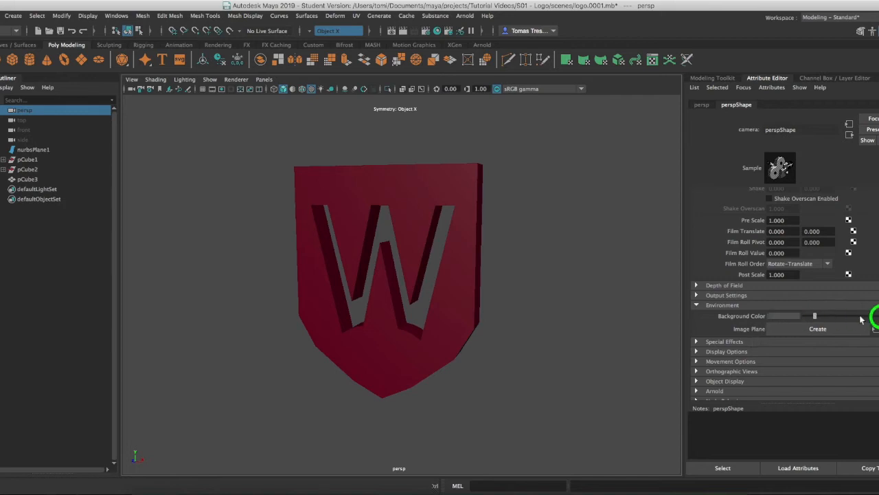
pyautogui.click(610, 261)
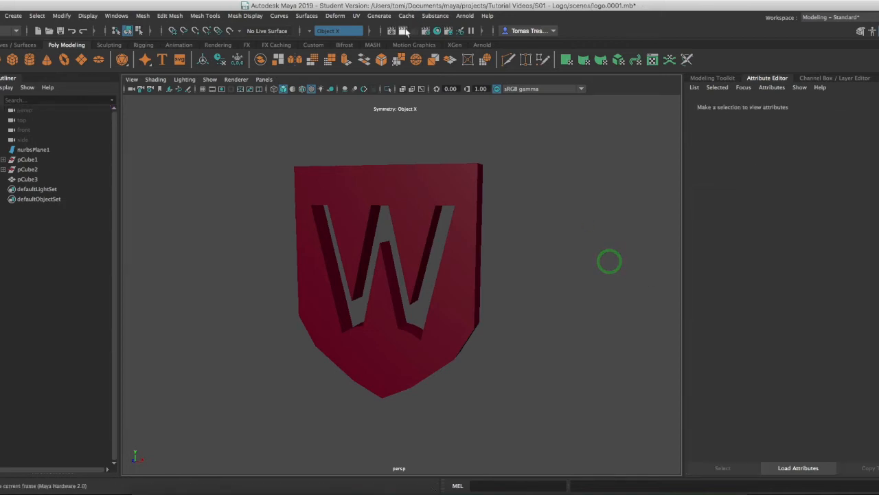
# - Render the current frame again to check the background, and display the resolution gate in the perspective view
pyautogui.click(402, 31)
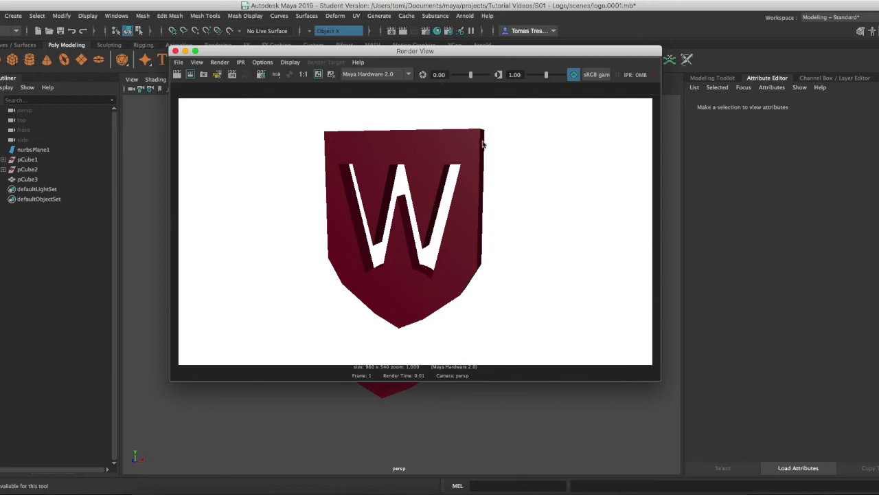
pyautogui.click(175, 51)
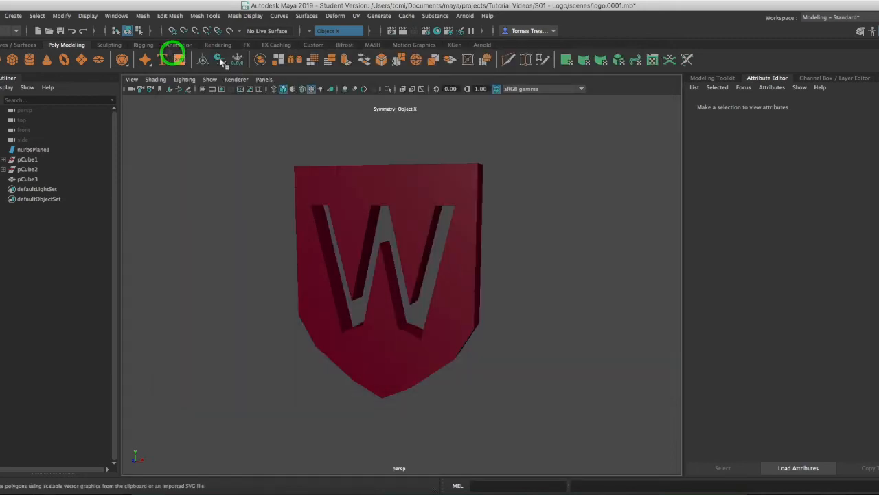
pyautogui.click(222, 90)
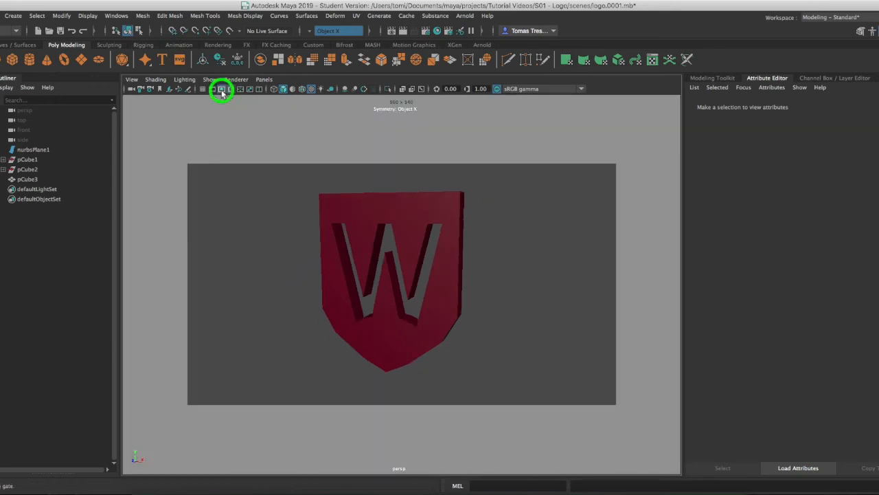
# - Reframe the perspective camera so the shield stands at an angle in the left half of the resolution gate
pyautogui.keyDown('alt'); pyautogui.moveTo(432, 255); pyautogui.dragTo(481, 258); pyautogui.keyUp('alt')
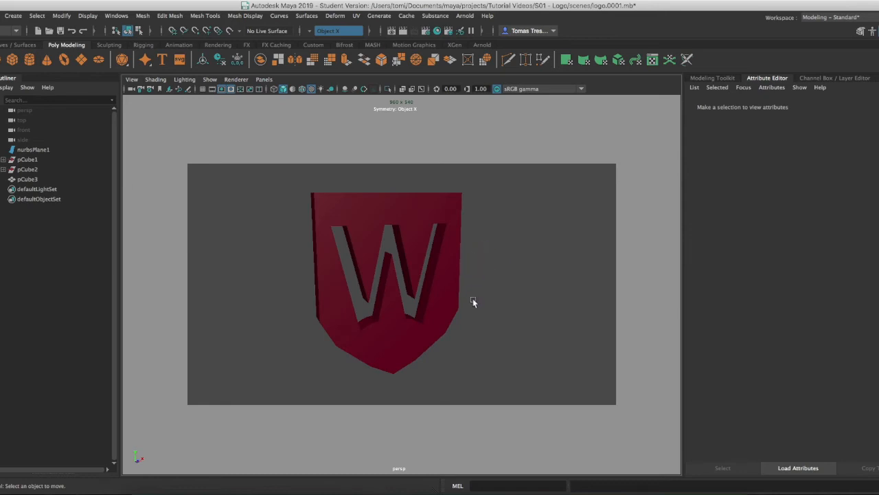
pyautogui.keyDown('alt'); pyautogui.moveTo(454, 303); pyautogui.dragTo(379, 310, button='middle'); pyautogui.keyUp('alt')
pyautogui.moveTo(392, 330)
pyautogui.keyDown('alt'); pyautogui.mouseDown()
pyautogui.moveTo(408, 325)
pyautogui.moveTo(389, 318)
pyautogui.mouseUp(); pyautogui.keyUp('alt')
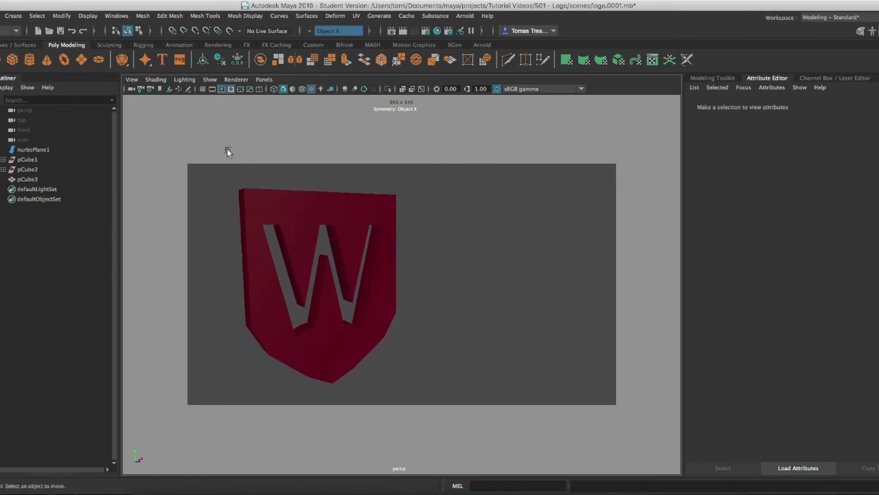
# - Create a directional light and move it out in front of the shield
pyautogui.click(180, 80)
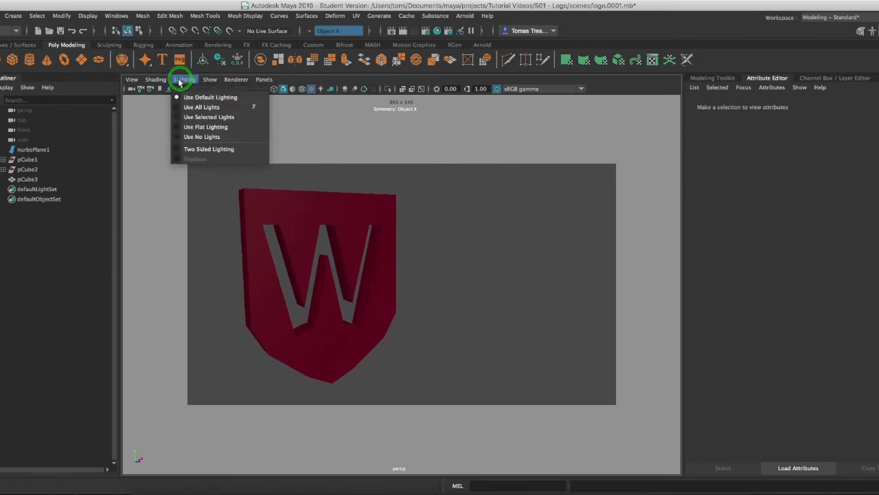
pyautogui.moveTo(136, 82)
pyautogui.click(13, 15)
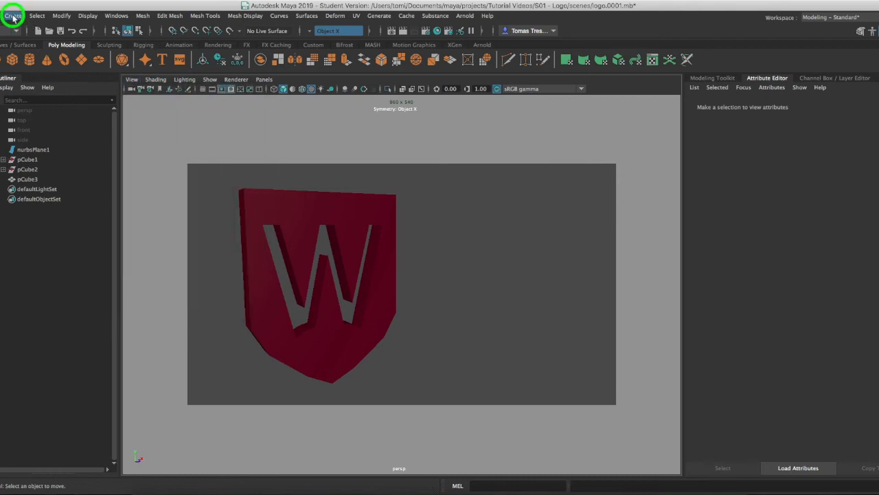
pyautogui.click(12, 15)
pyautogui.moveTo(90, 72)
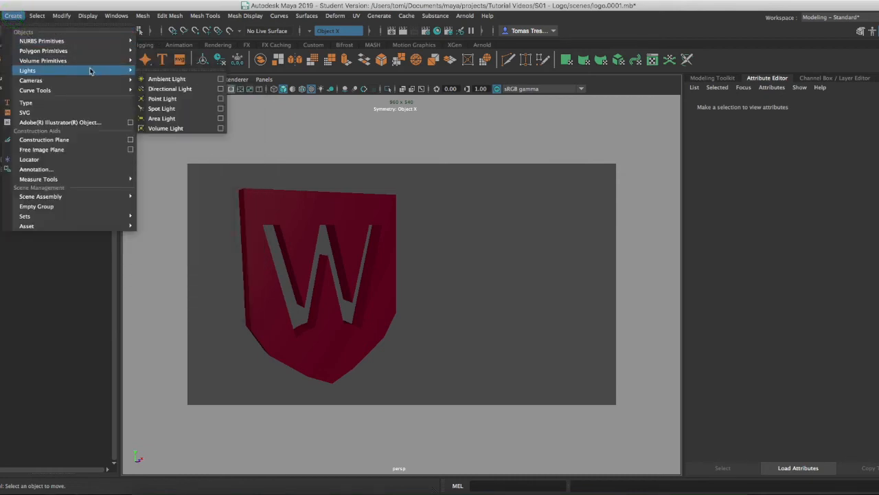
pyautogui.click(183, 88)
pyautogui.moveTo(347, 297); pyautogui.dragTo(434, 332)
# - Rotate the directional light to about -42, 11, -10 degrees and raise it to a height of about 1.4 cm
pyautogui.press('e')
pyautogui.click(445, 311)
pyautogui.moveTo(445, 284); pyautogui.dragTo(403, 303)
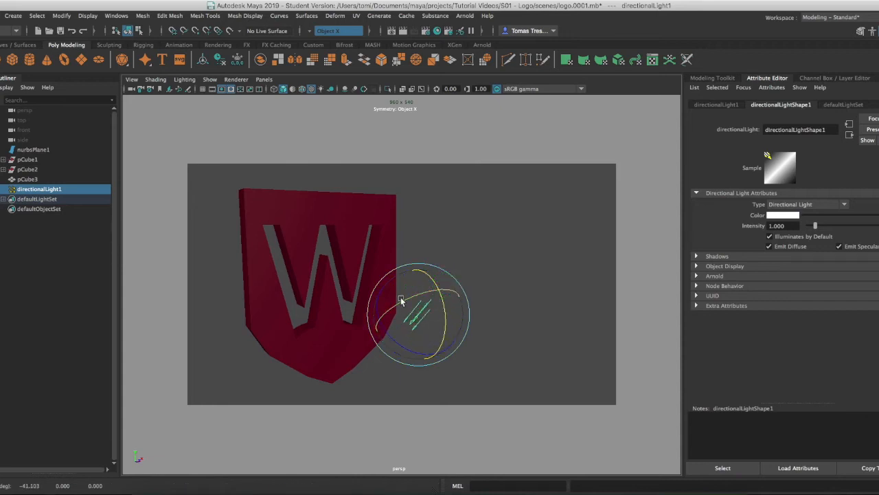
pyautogui.moveTo(401, 300)
pyautogui.mouseDown()
pyautogui.moveTo(426, 300)
pyautogui.moveTo(416, 305)
pyautogui.mouseUp()
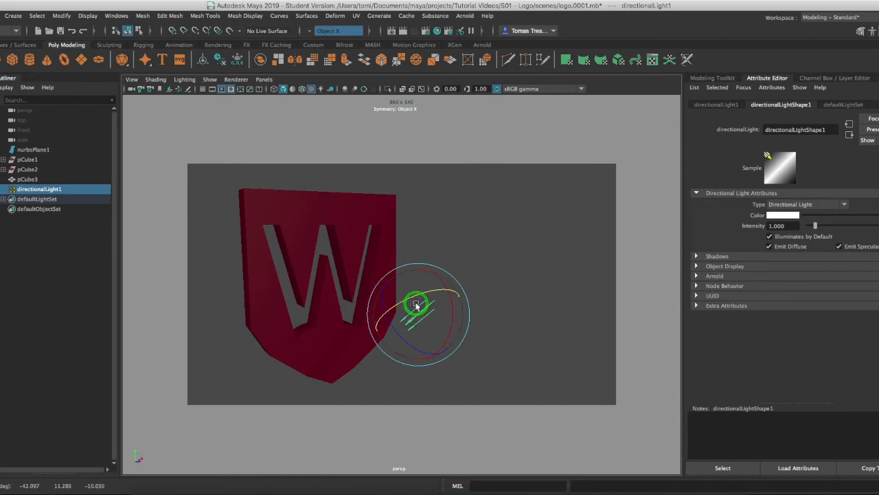
pyautogui.press('w')
pyautogui.moveTo(420, 272); pyautogui.dragTo(417, 252)
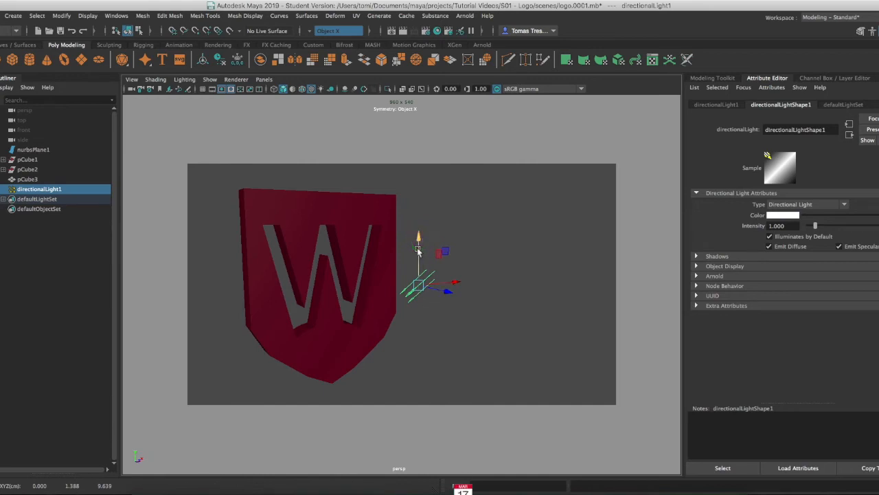
# - Turn on the use-all-lights display in the perspective view and readjust the directional light's angle on the shield
pyautogui.press('7')
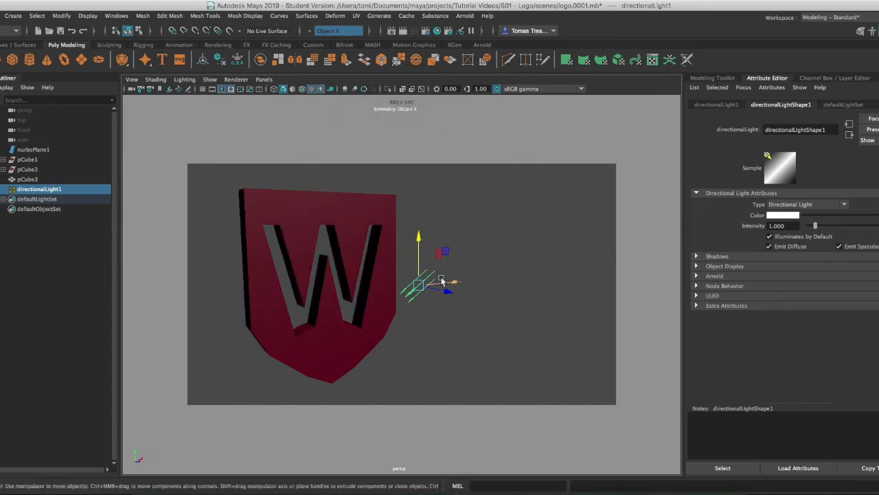
pyautogui.press('7')
pyautogui.press('7')
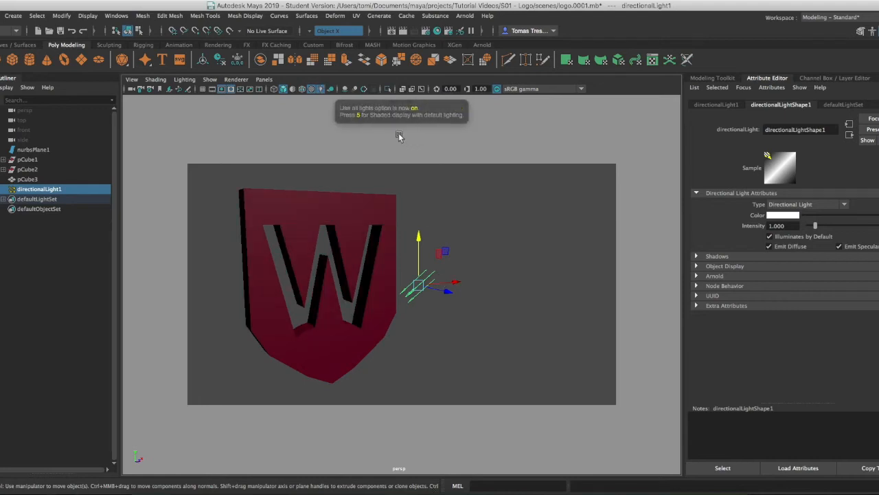
pyautogui.click(319, 90)
pyautogui.click(319, 90)
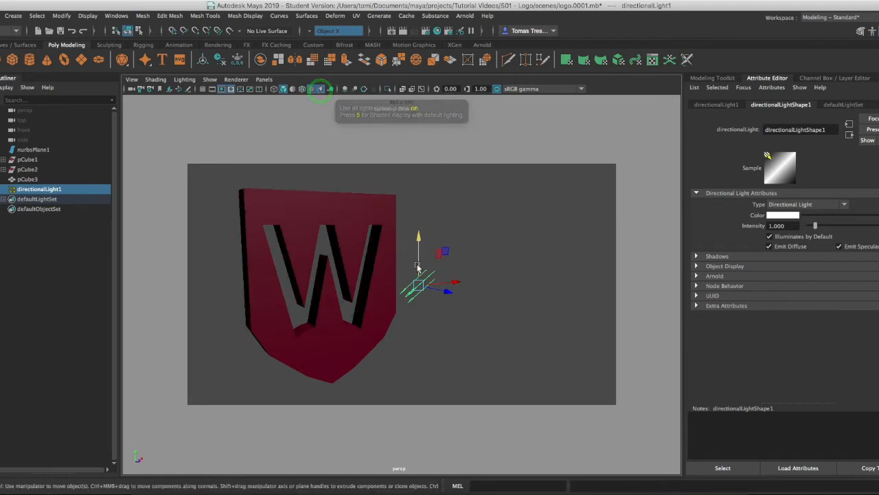
pyautogui.moveTo(428, 276)
pyautogui.mouseDown()
pyautogui.moveTo(433, 265)
pyautogui.moveTo(367, 270)
pyautogui.moveTo(439, 275)
pyautogui.mouseUp()
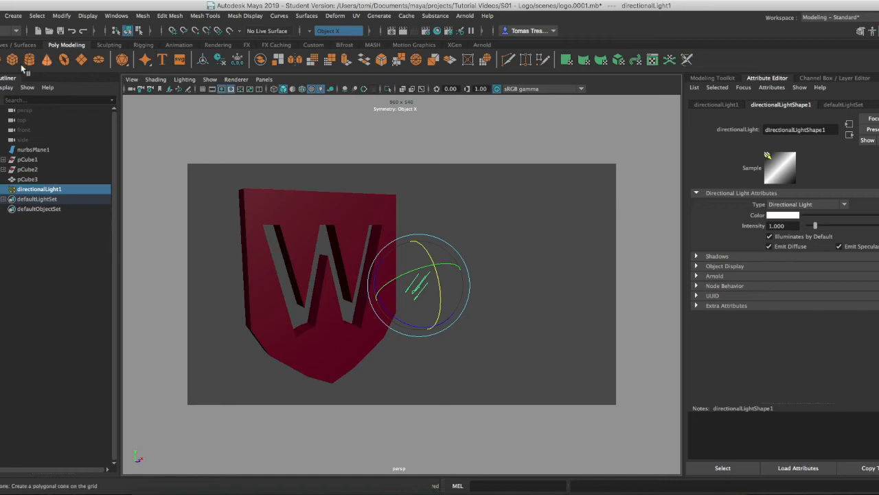
# - Draw a large polygon plane in the top view, lower it to the shield's base as a floor, and maximize the perspective view
pyautogui.press('space')
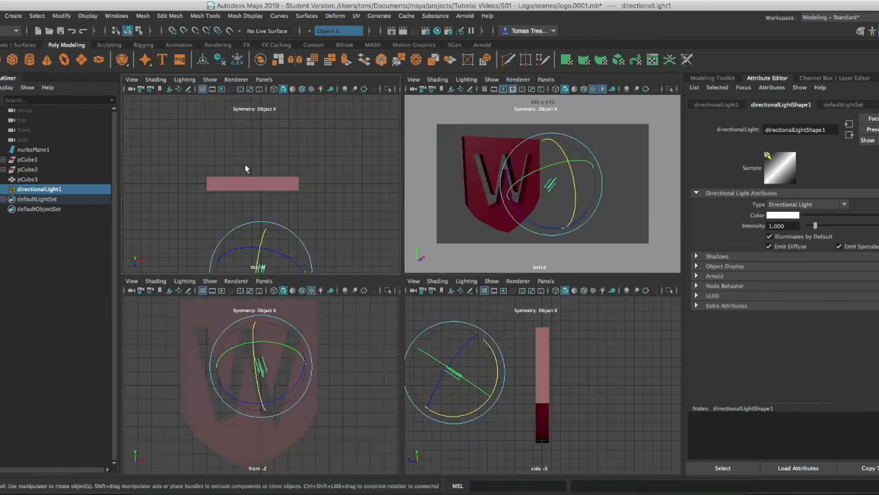
pyautogui.click(67, 60)
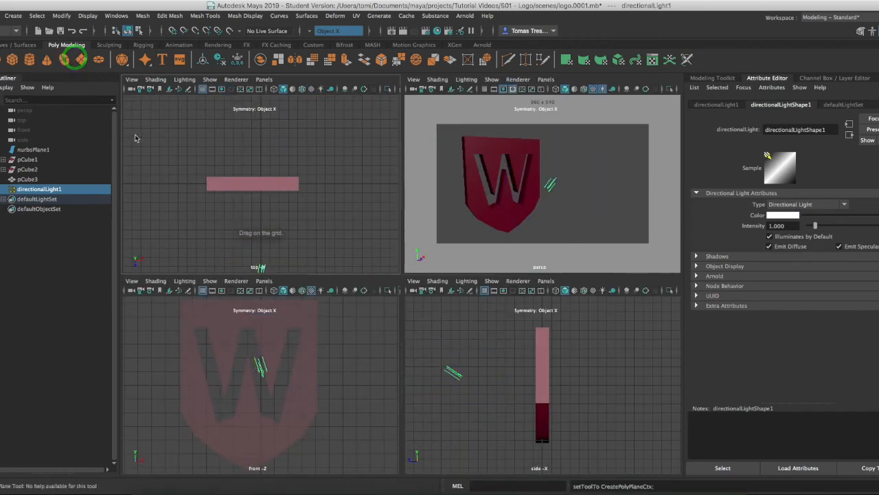
pyautogui.moveTo(145, 107); pyautogui.dragTo(462, 361)
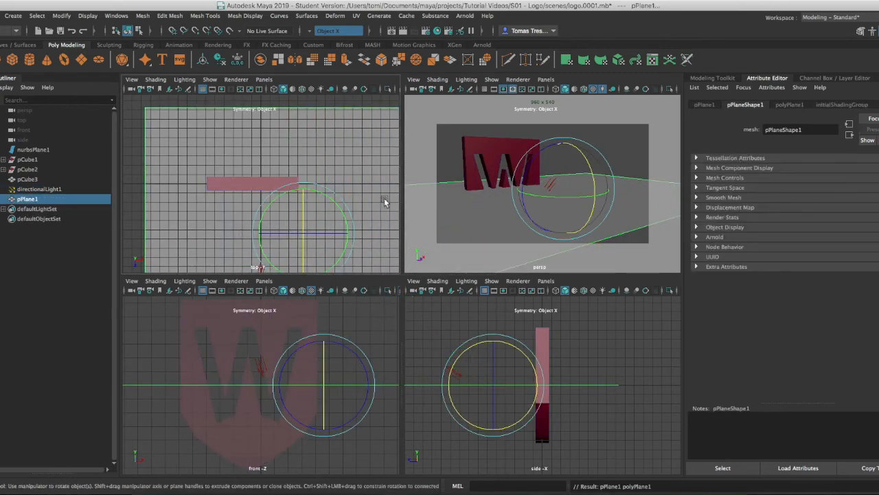
pyautogui.press('w')
pyautogui.moveTo(563, 144); pyautogui.dragTo(564, 190)
pyautogui.moveTo(581, 249); pyautogui.dragTo(557, 240)
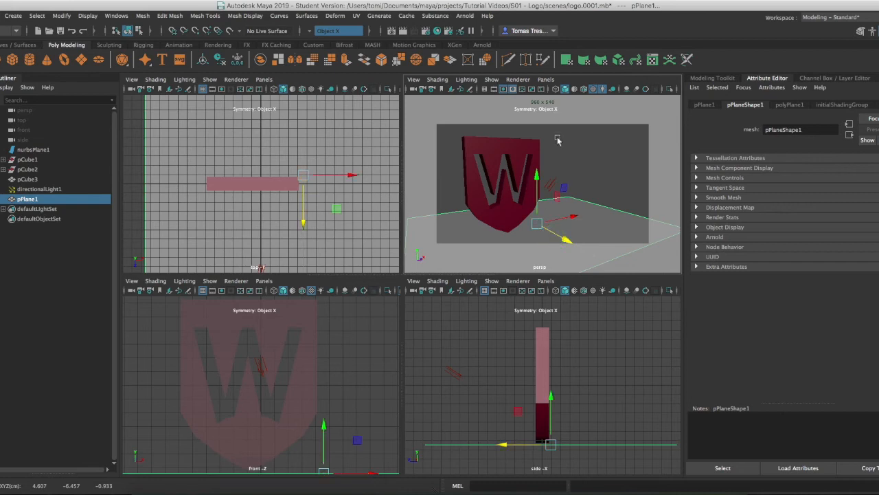
pyautogui.press('space')
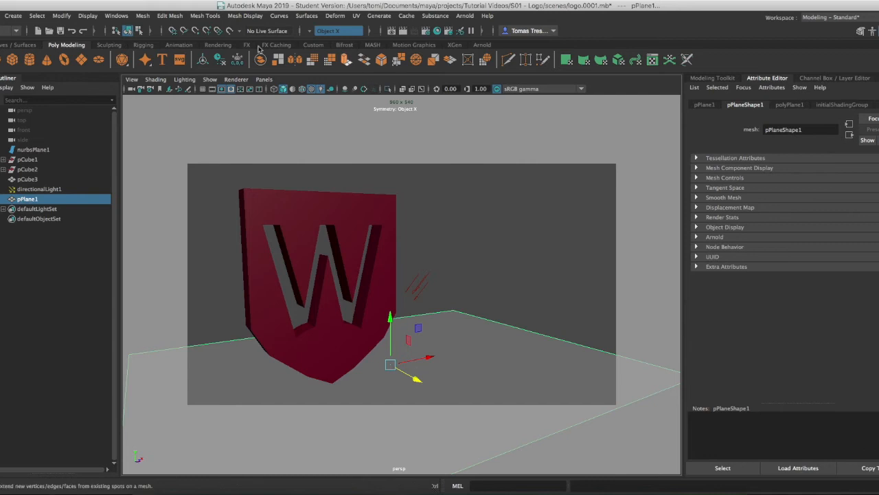
# - Render the current frame to check the shield's shadow on the floor plane, and close the render window
pyautogui.click(404, 31)
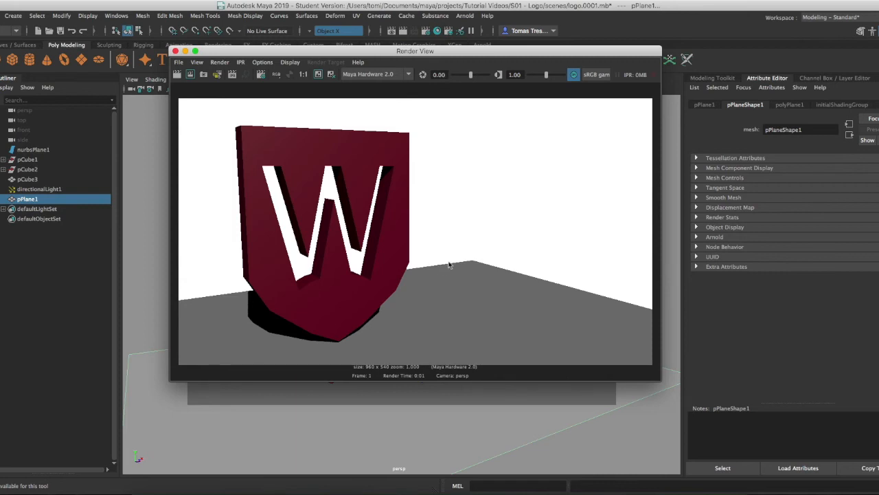
pyautogui.click(146, 121)
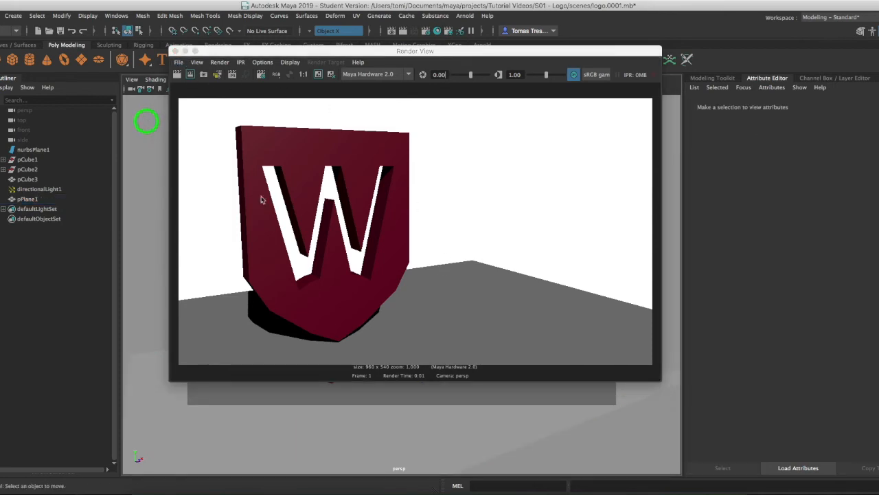
pyautogui.click(149, 142)
pyautogui.click(175, 51)
# - Assign a new Lambert material to the floor plane and set its color to white
pyautogui.click(467, 339)
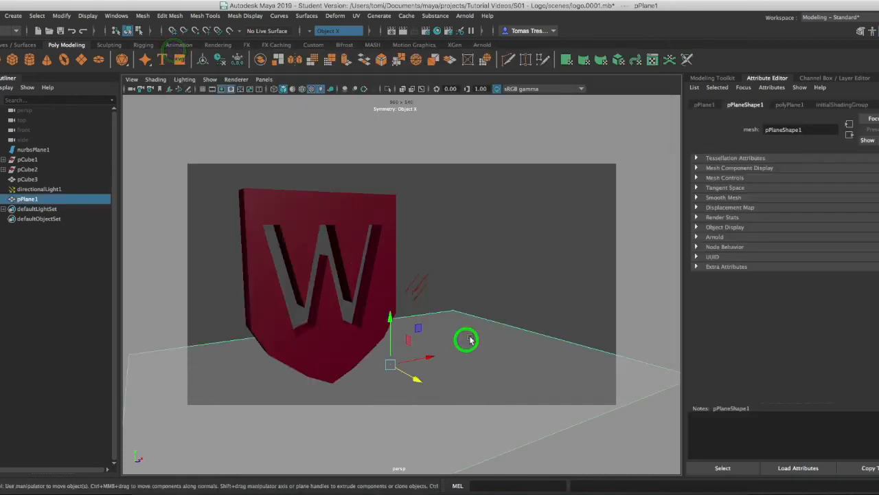
pyautogui.moveTo(465, 342); pyautogui.dragTo(474, 491, button='right')
pyautogui.rightClick(459, 357)
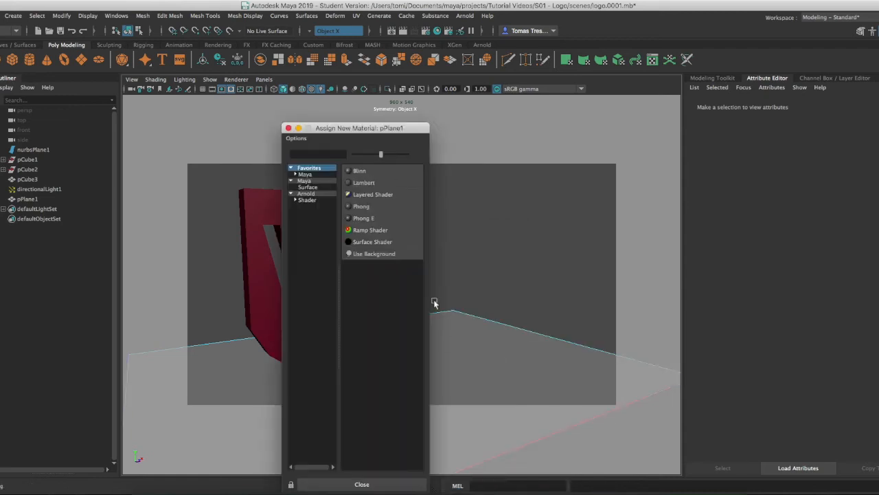
pyautogui.click(363, 182)
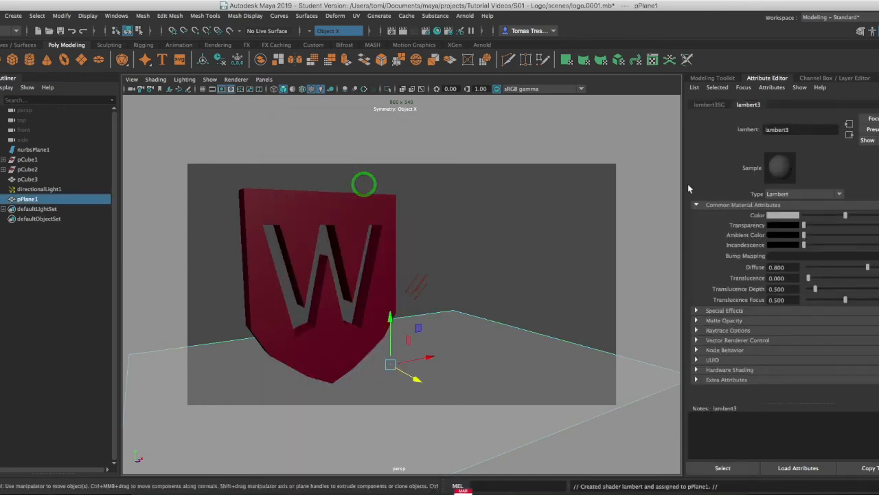
pyautogui.click(785, 215)
pyautogui.click(790, 215)
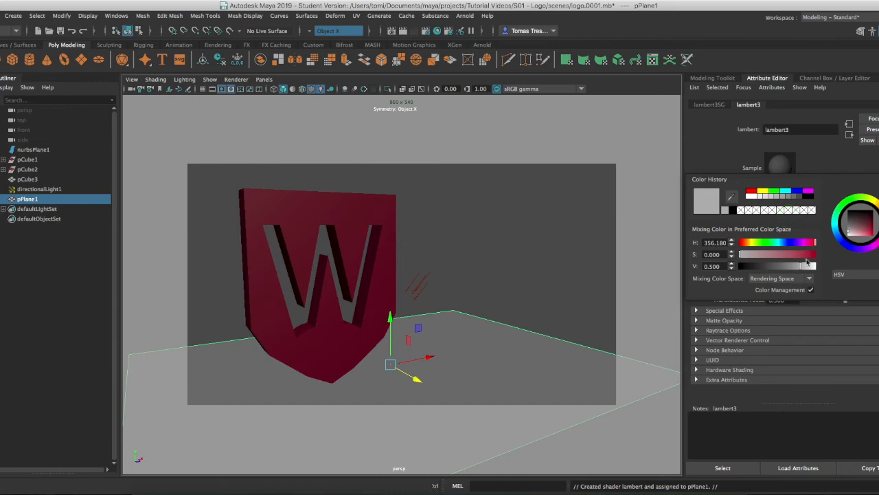
pyautogui.moveTo(803, 268); pyautogui.dragTo(839, 265)
pyautogui.click(560, 247)
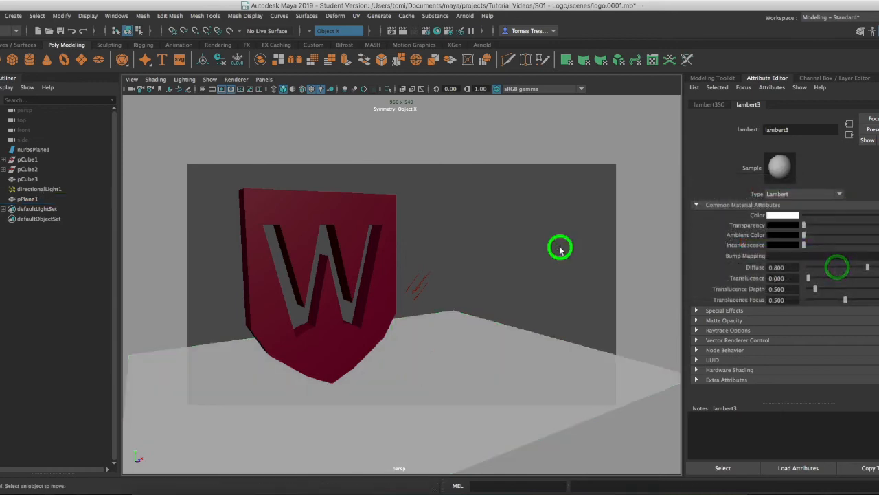
# - Rotate and enlarge the floor plane so it extends further behind the shield
pyautogui.click(437, 334)
pyautogui.press('e')
pyautogui.moveTo(405, 378); pyautogui.dragTo(474, 409)
pyautogui.press('w')
pyautogui.press('r')
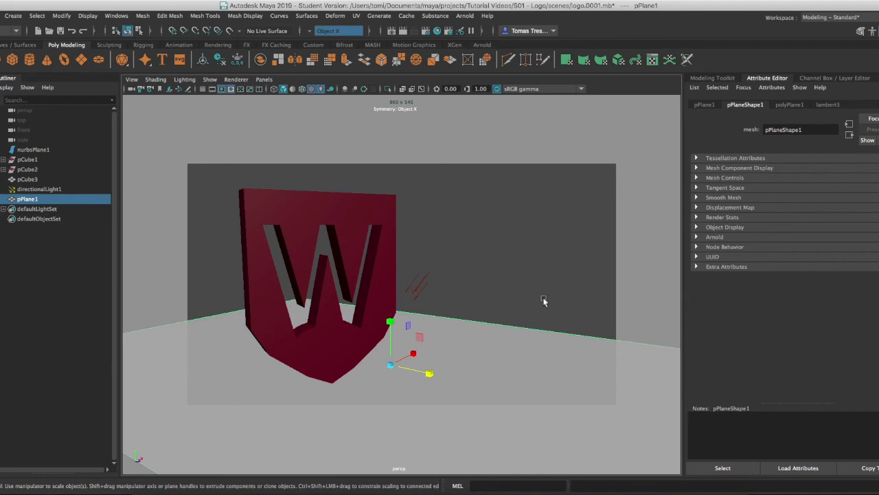
# - Render the current frame again to compare the floor's brightness with the white background, and close the render window
pyautogui.click(402, 30)
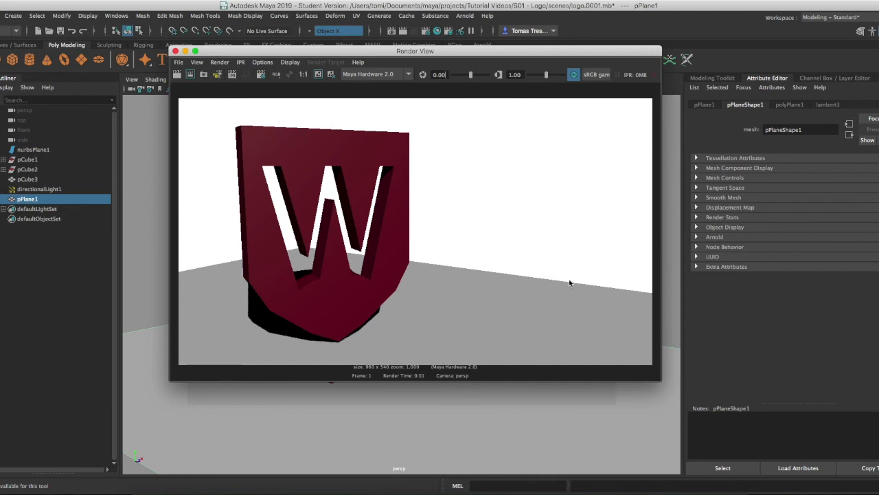
pyautogui.click(402, 30)
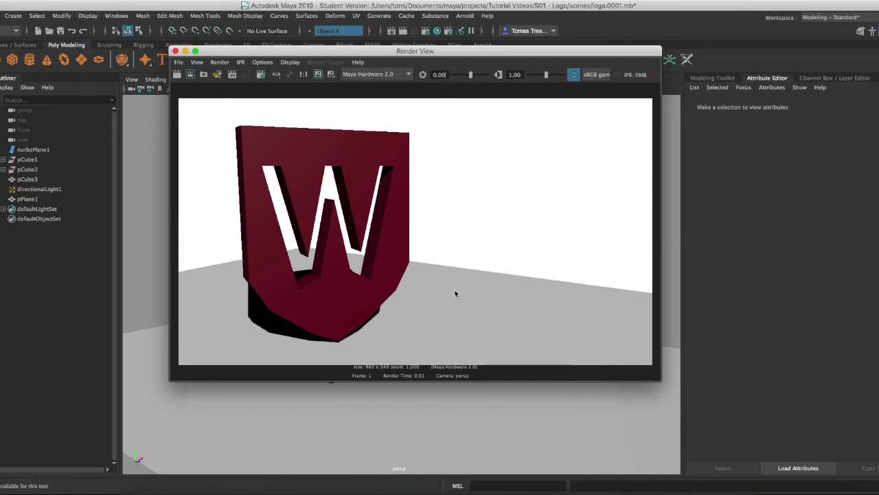
pyautogui.click(175, 52)
# - Set the floor material's translucence to 1.000 and render the current frame to check it
pyautogui.click(439, 352)
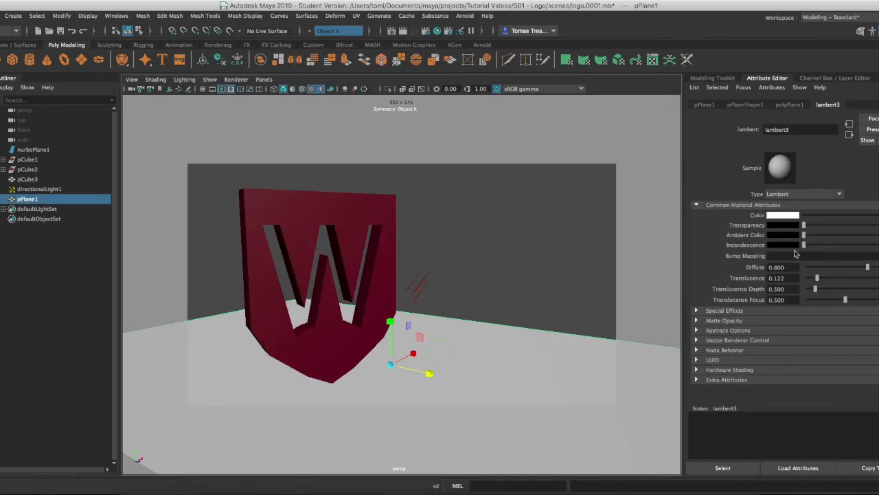
pyautogui.moveTo(818, 280); pyautogui.dragTo(877, 277)
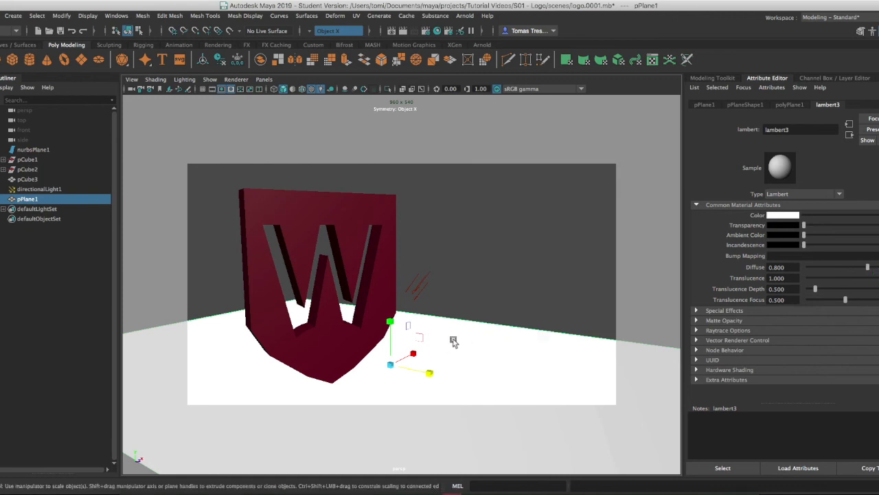
pyautogui.click(401, 30)
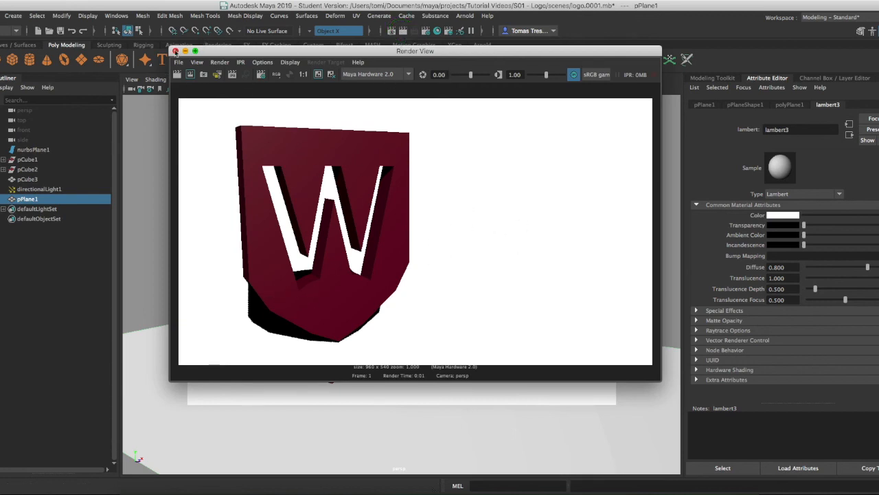
pyautogui.click(175, 52)
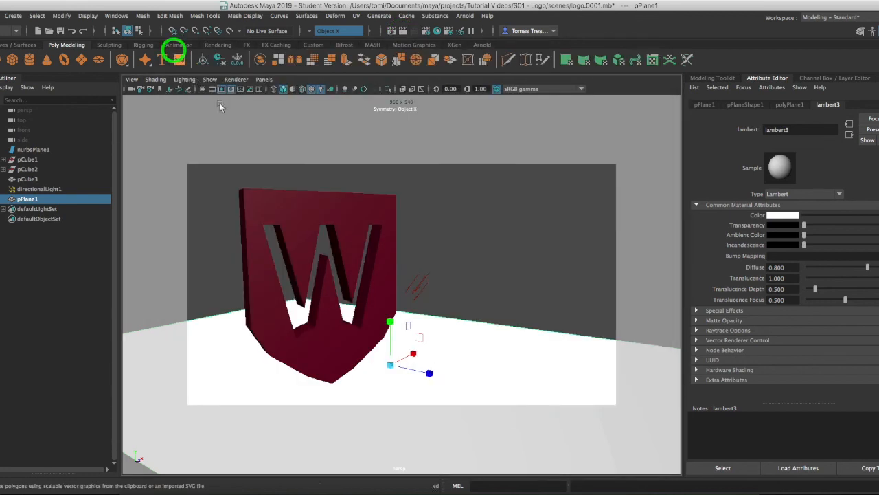
# - Rotate the directional light to about -20, -8, 7 degrees and render the frame to check the shadow
pyautogui.click(33, 190)
pyautogui.press('w')
pyautogui.press('e')
pyautogui.moveTo(434, 273); pyautogui.dragTo(433, 275)
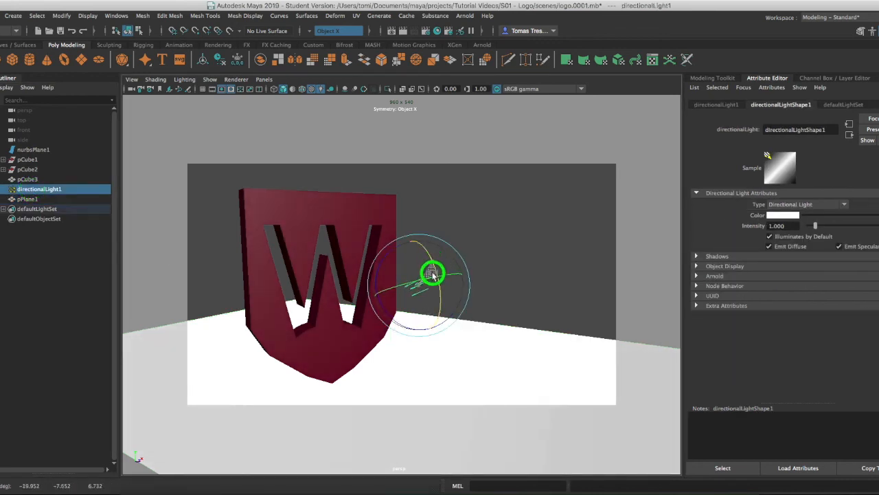
pyautogui.click(403, 31)
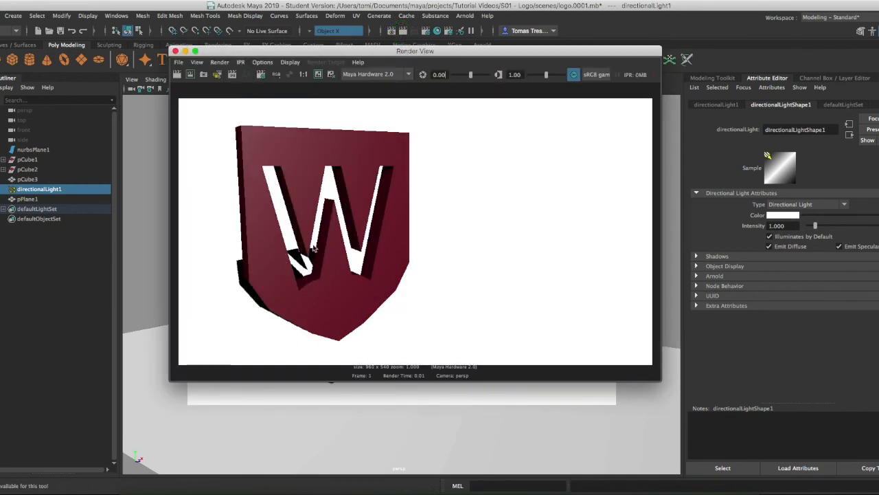
pyautogui.click(175, 51)
# - Turn the directional light further sideways to cast the shadow beside the shield, and render the frame again
pyautogui.moveTo(409, 286); pyautogui.dragTo(416, 288)
pyautogui.click(404, 31)
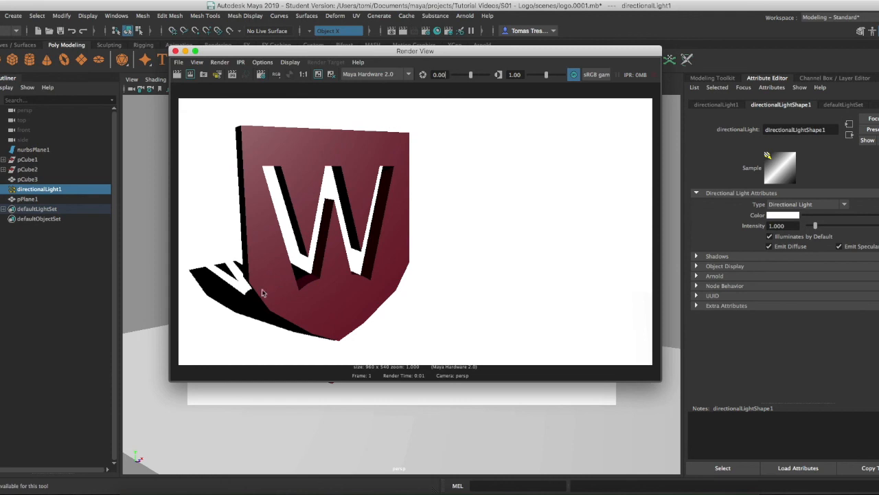
pyautogui.click(175, 51)
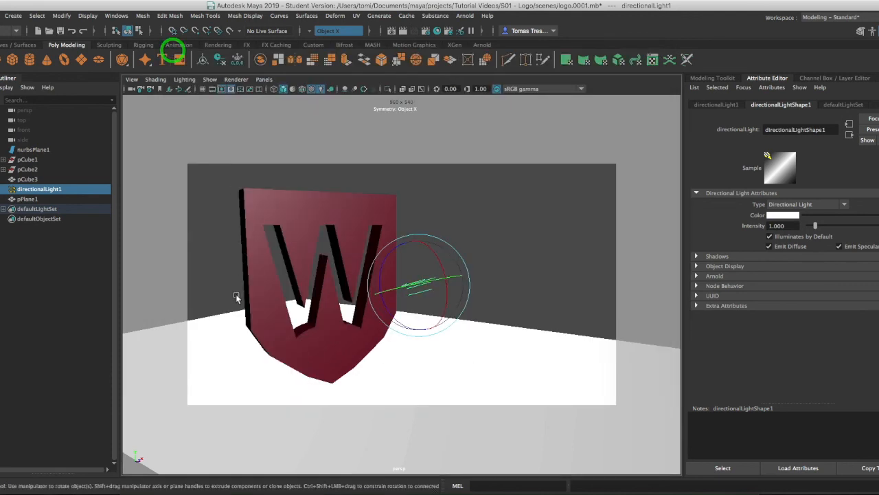
# - Stretch the floor plane to a Z scale of about 4.6 so it catches the whole shadow, and render the frame
pyautogui.click(231, 340)
pyautogui.press('w')
pyautogui.press('e')
pyautogui.press('r')
pyautogui.moveTo(412, 362); pyautogui.dragTo(488, 408)
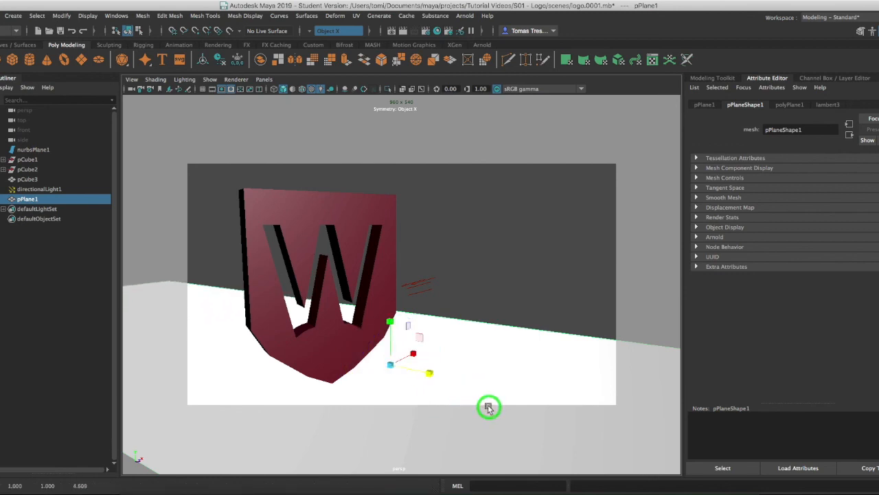
pyautogui.click(403, 31)
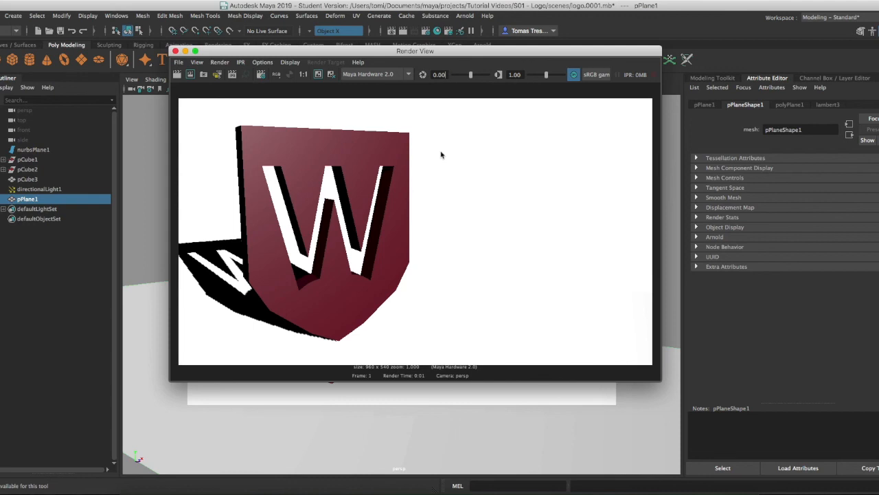
pyautogui.click(176, 53)
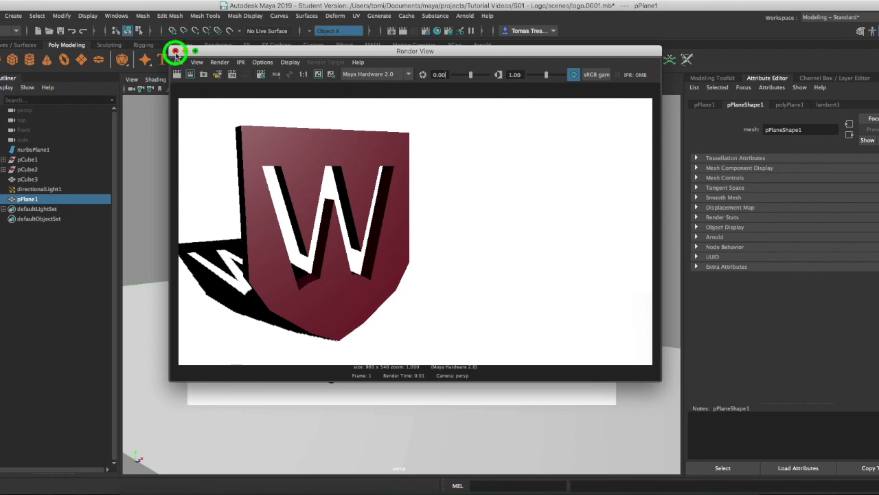